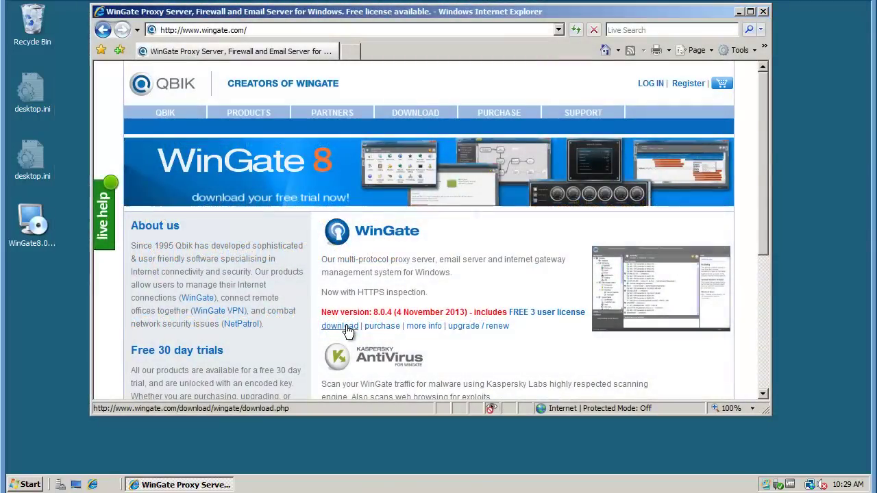
# - Start the WinGate 8.0.4 self-install download, dismiss the run-or-save prompt, and close Internet Explorer
pyautogui.click(347, 328)
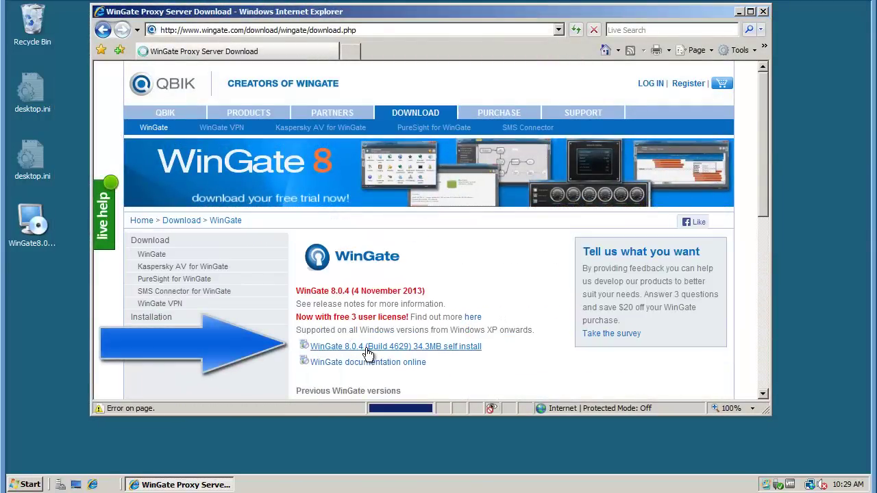
pyautogui.click(368, 353)
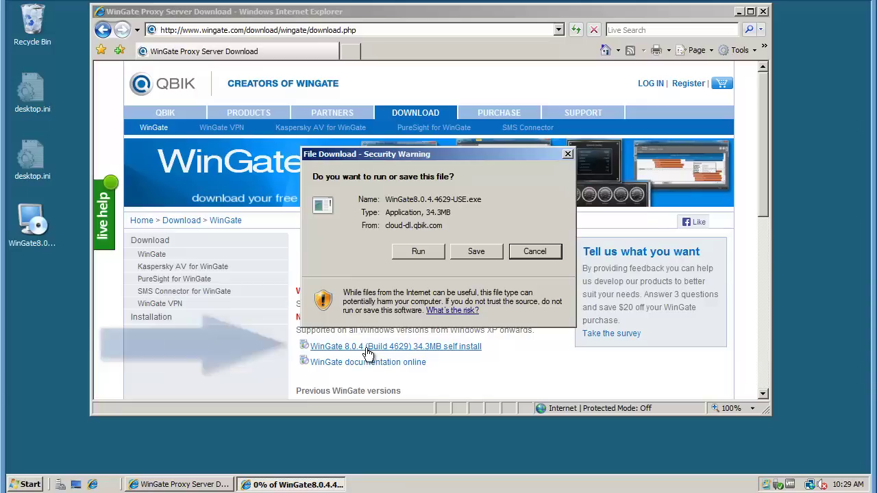
pyautogui.click(529, 250)
pyautogui.click(763, 10)
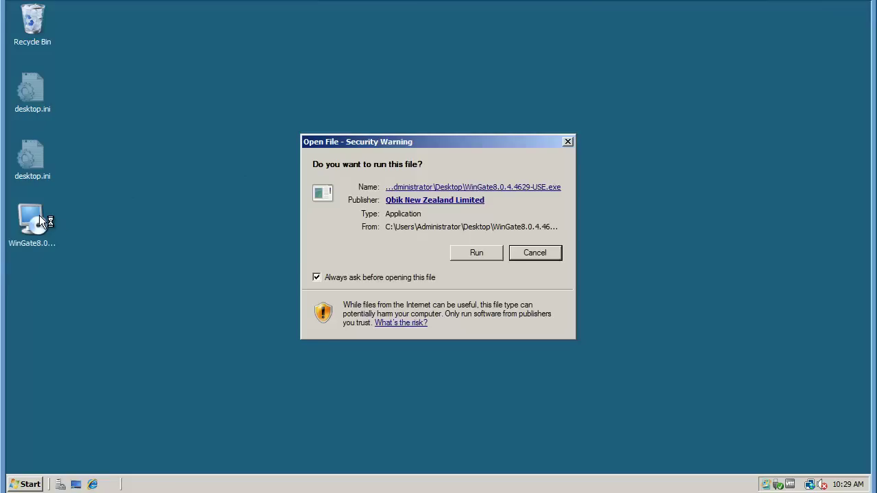
# - Run the installer, accept the licence, and keep the default folder and all three packages
pyautogui.click(473, 253)
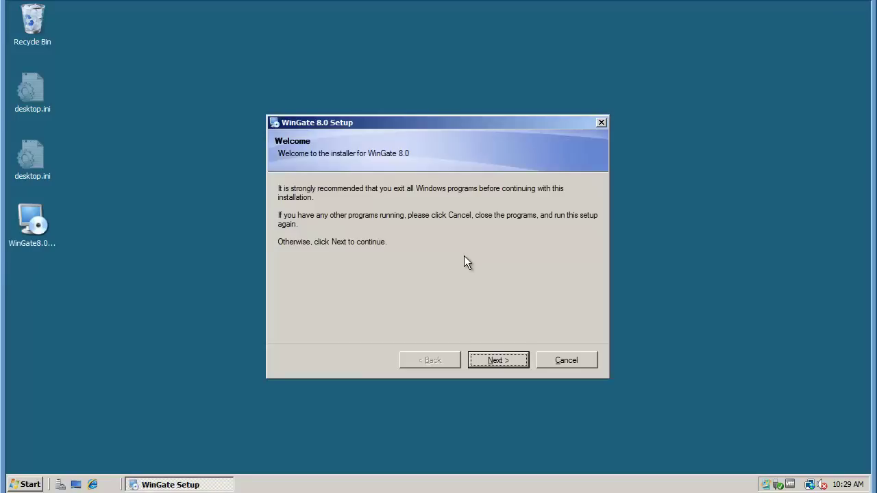
pyautogui.click(504, 361)
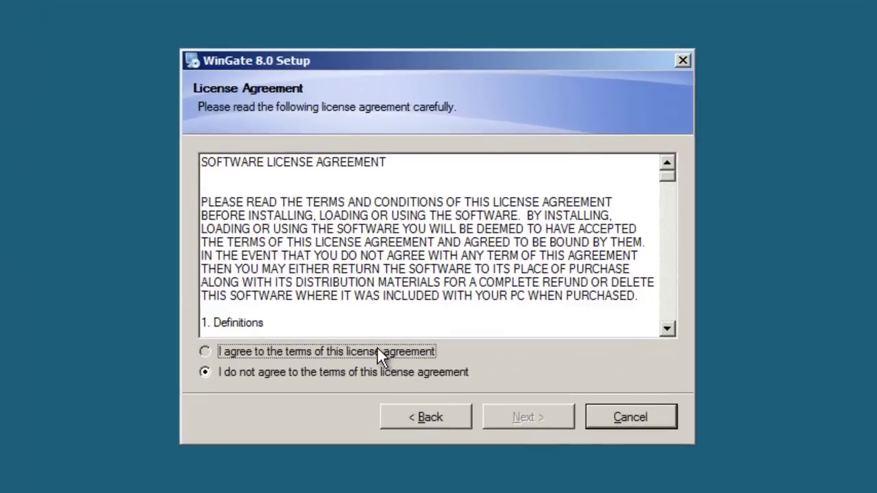
pyautogui.click(377, 347)
pyautogui.click(518, 419)
pyautogui.click(519, 419)
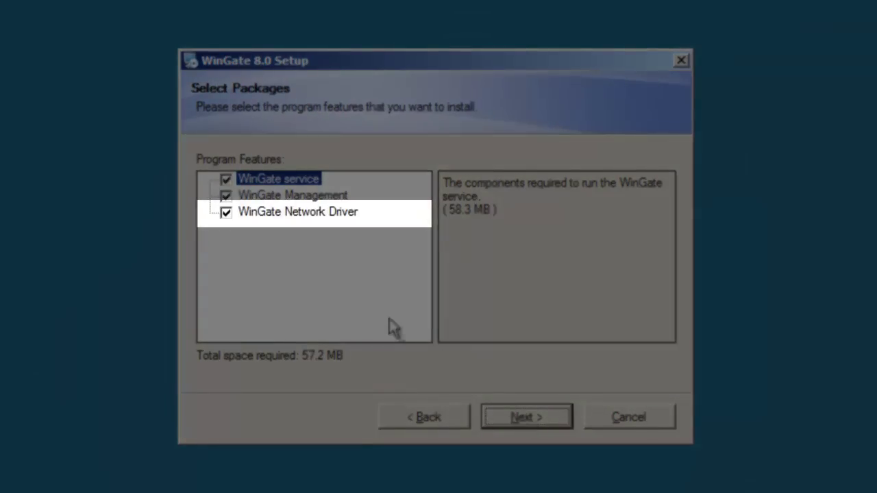
pyautogui.click(337, 214)
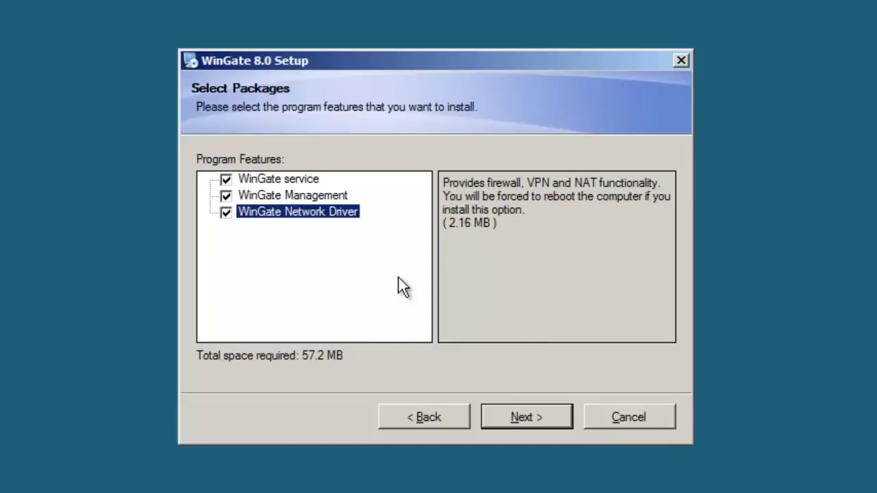
pyautogui.click(529, 418)
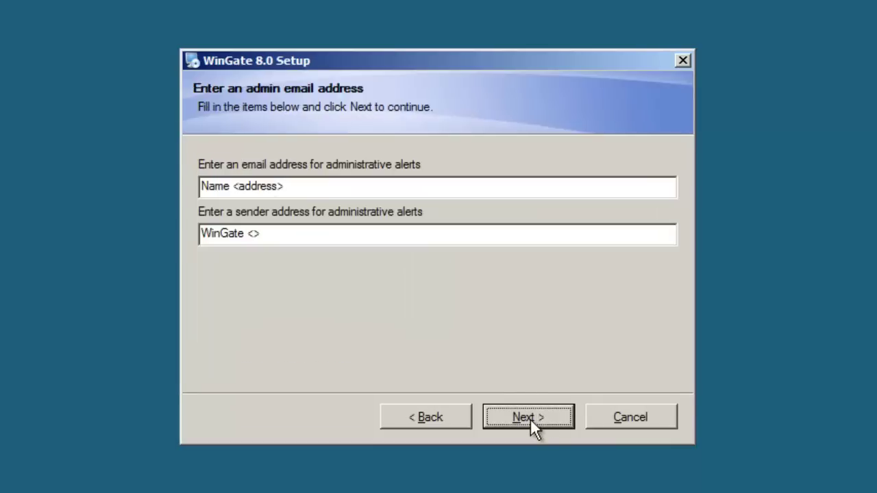
# - Set the admin alert recipient to Administrator with the admin's email address, then continue
pyautogui.click(231, 187)
pyautogui.doubleClick(199, 187)
pyautogui.write('Administ')
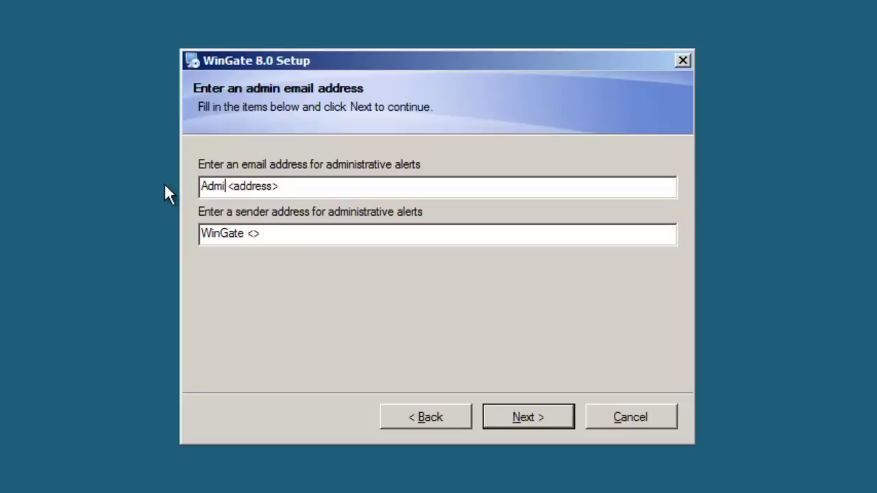
pyautogui.write('rator')
pyautogui.press('Right')
pyautogui.press('Right')
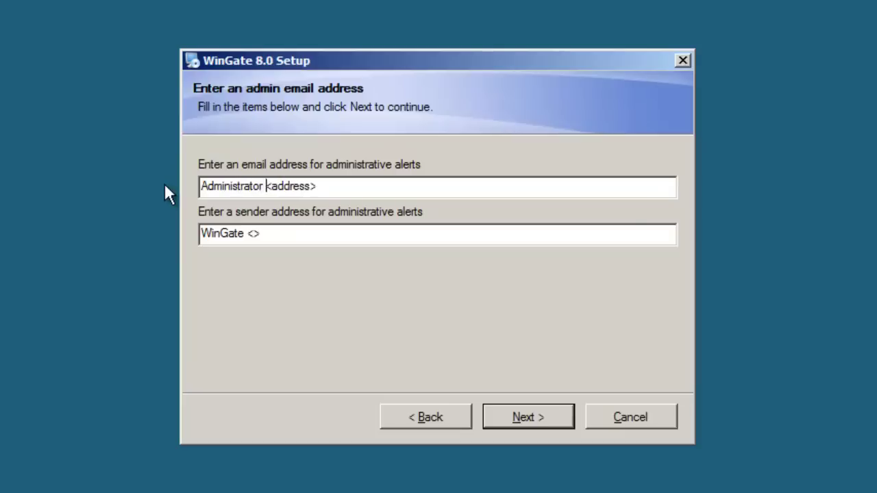
pyautogui.hotkey('shift', 'End')
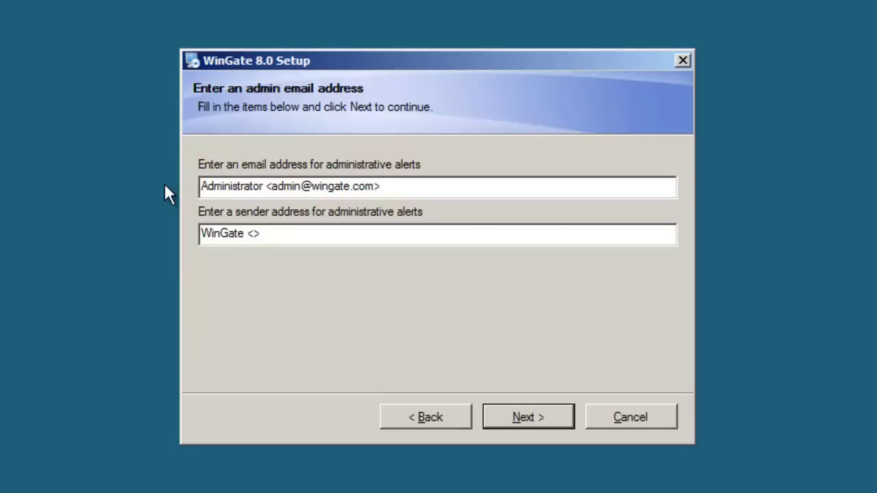
pyautogui.click(545, 416)
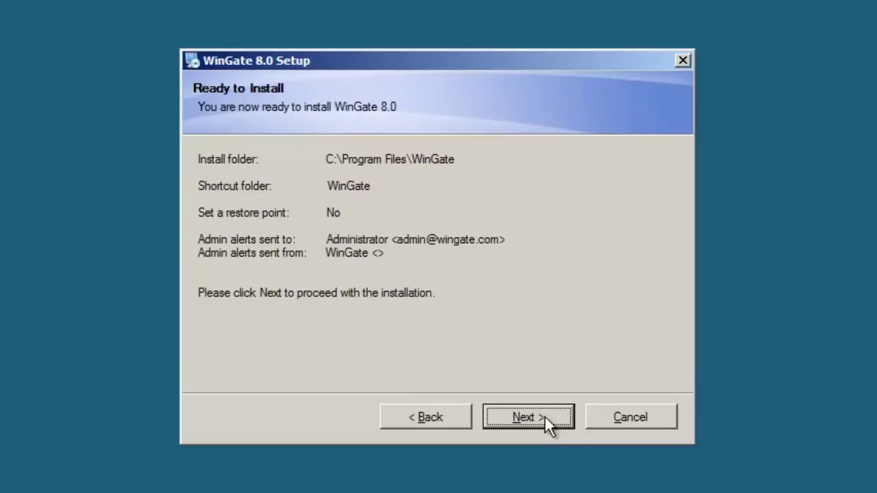
# - Install WinGate, finish the installer, and accept the reboot
pyautogui.click(546, 416)
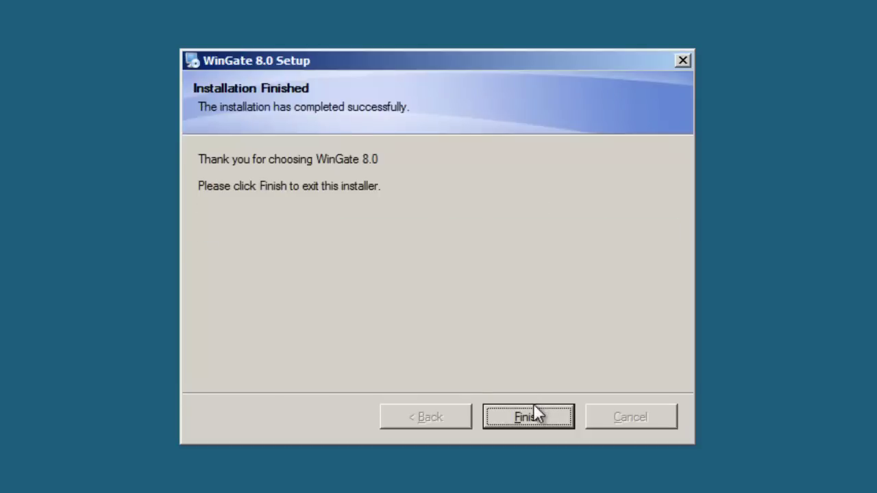
pyautogui.click(527, 417)
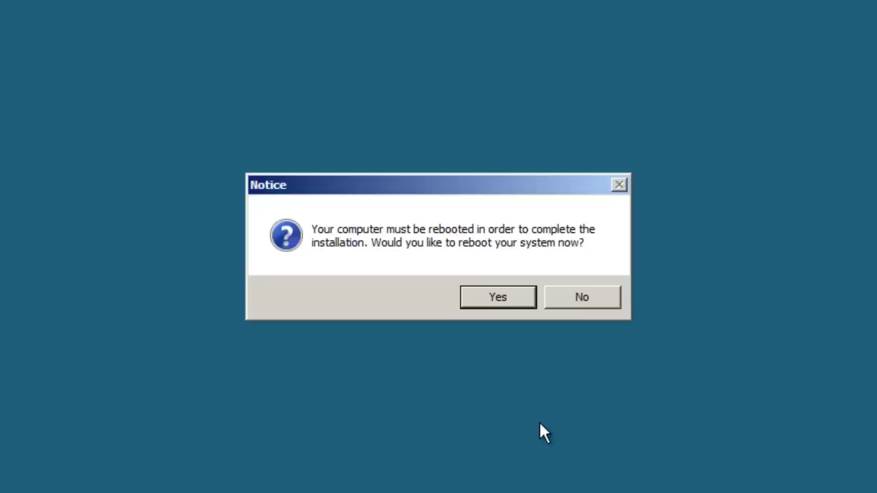
pyautogui.click(508, 300)
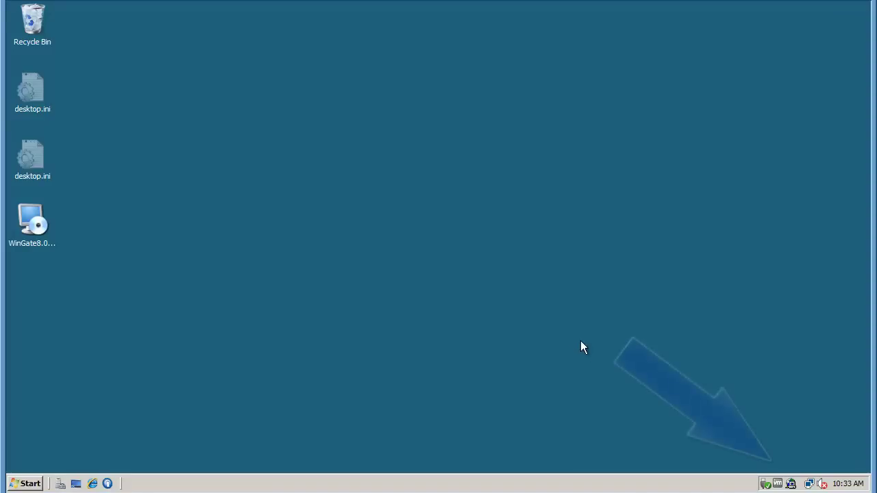
# - Launch WinGate Management from the Start menu and connect to the localhost server
pyautogui.moveTo(792, 485)
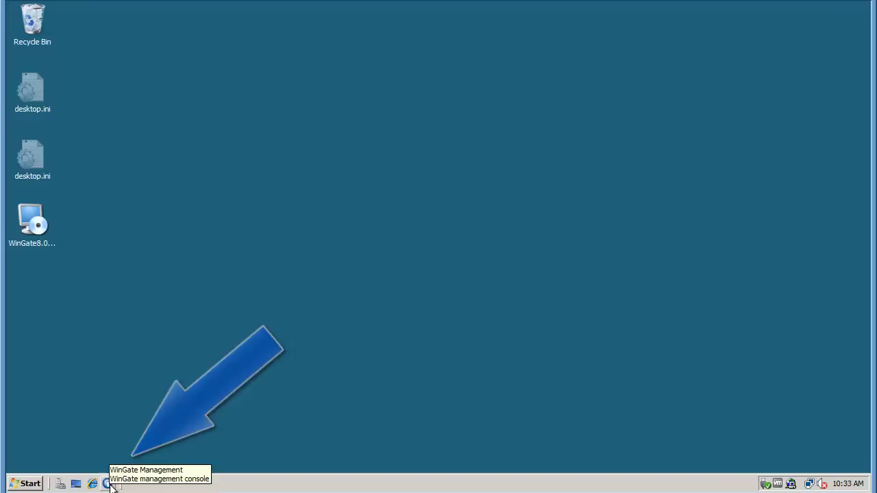
pyautogui.click(28, 484)
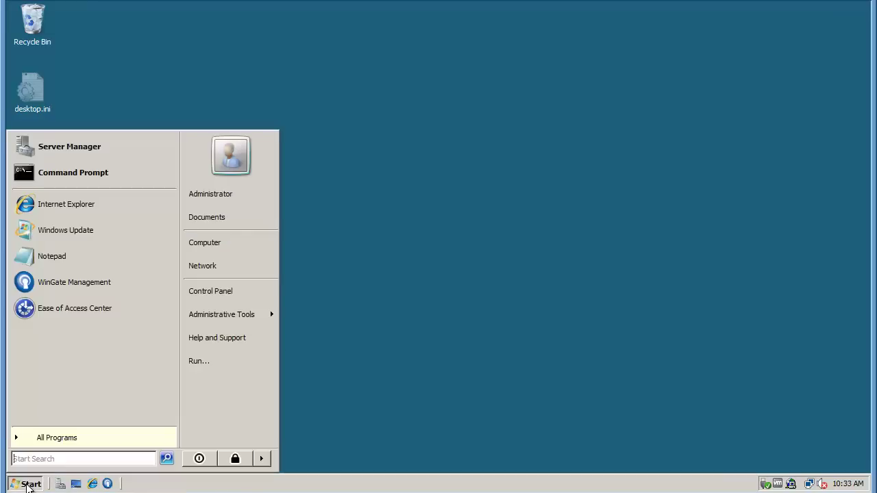
pyautogui.click(85, 281)
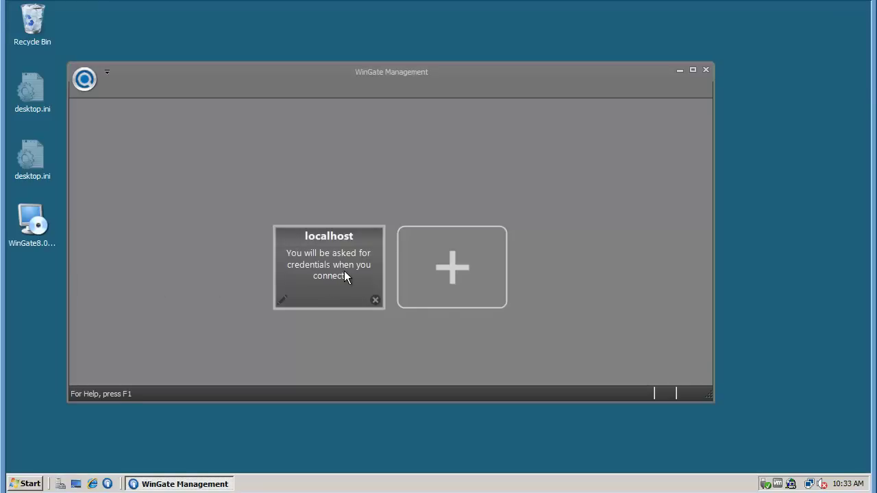
pyautogui.click(345, 274)
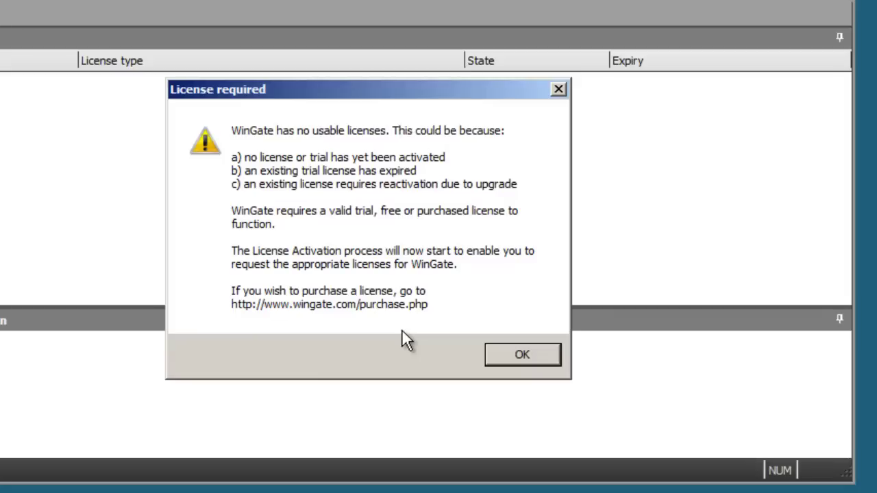
# - Acknowledge the licence warning and choose the free 30-day trial with WinGate as the product
pyautogui.click(537, 356)
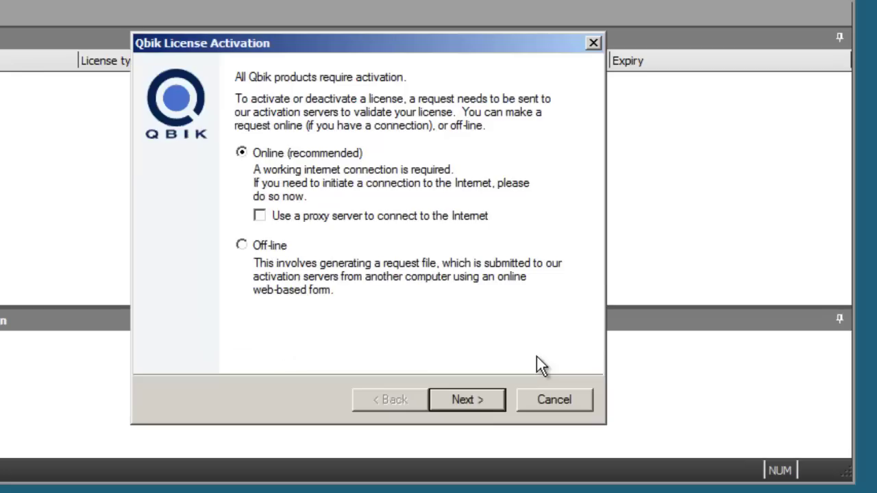
pyautogui.click(478, 404)
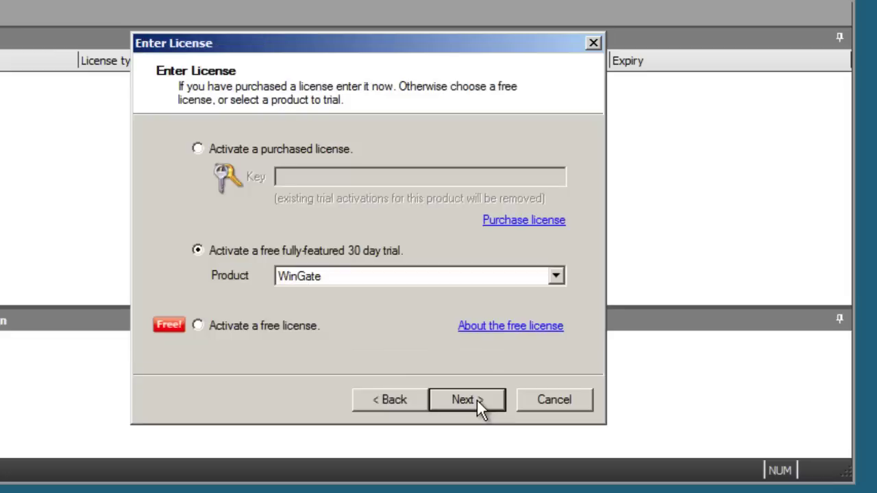
pyautogui.click(254, 151)
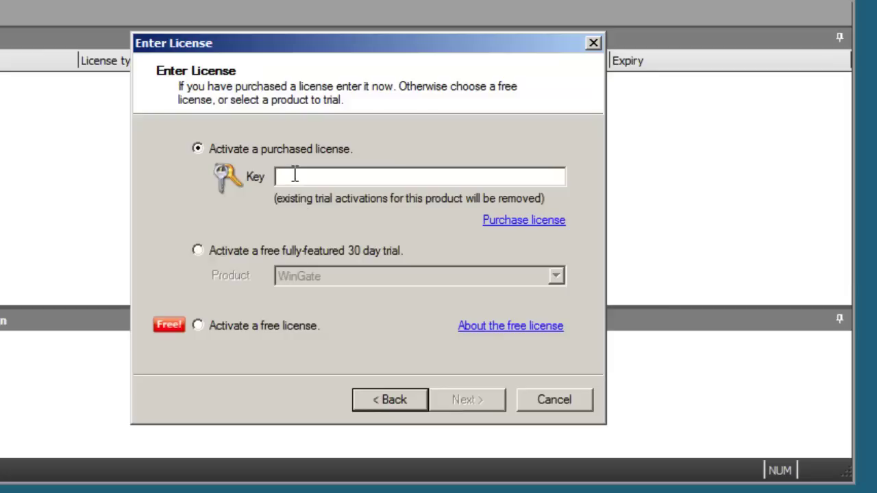
pyautogui.click(233, 252)
pyautogui.click(559, 276)
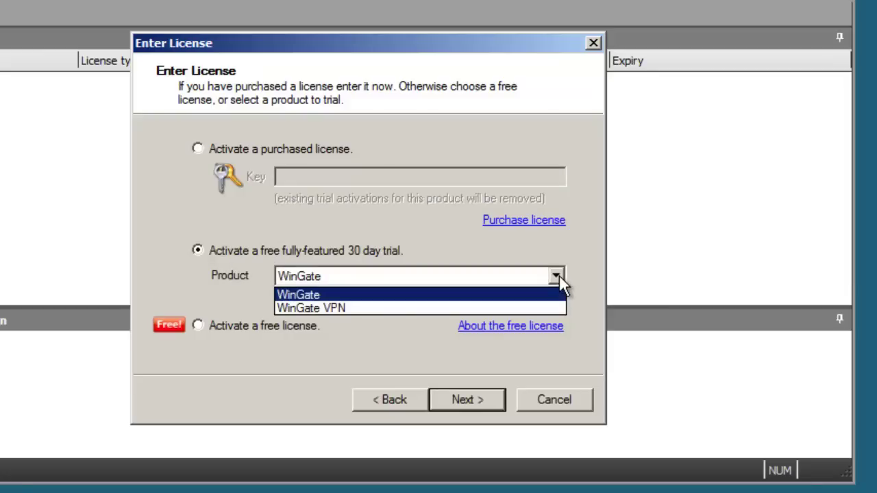
pyautogui.click(559, 276)
pyautogui.click(198, 327)
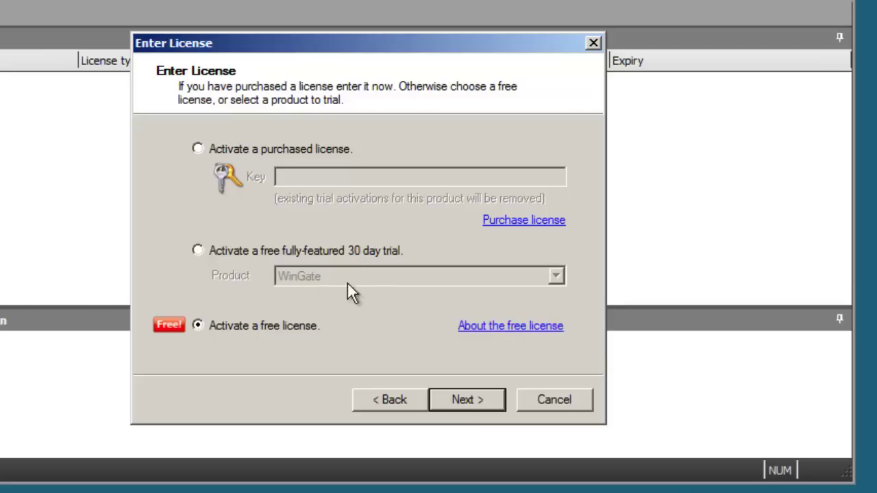
pyautogui.click(206, 252)
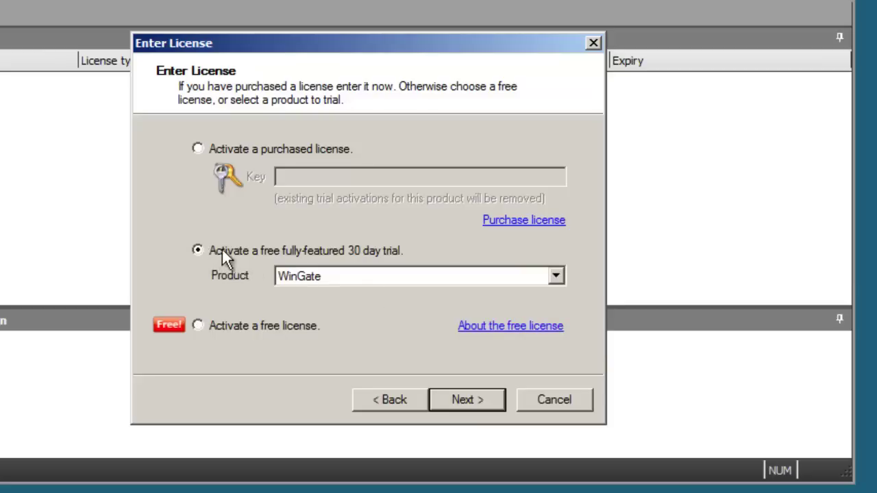
# - Submit the trial activation, close the wizard, and restart WinGate
pyautogui.click(479, 396)
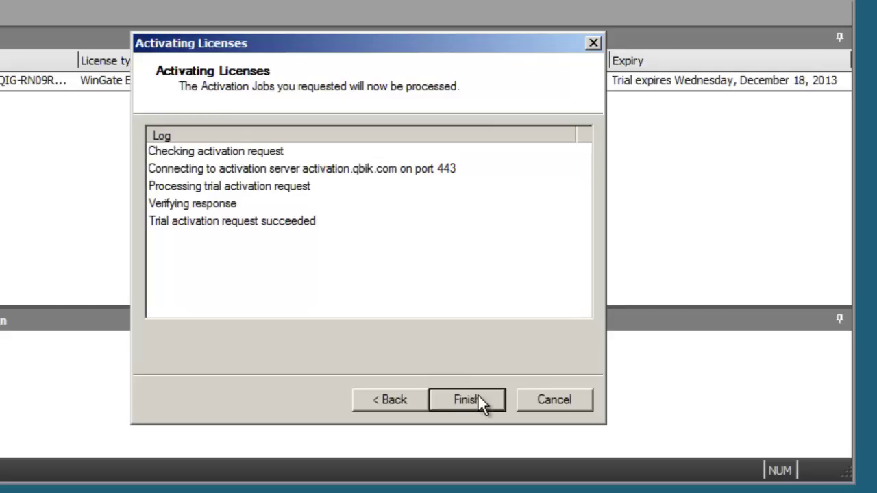
pyautogui.click(468, 400)
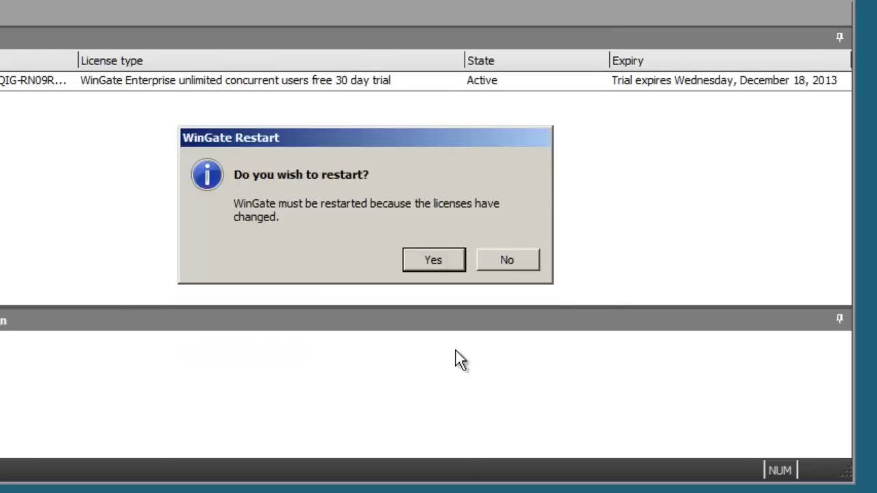
pyautogui.click(433, 263)
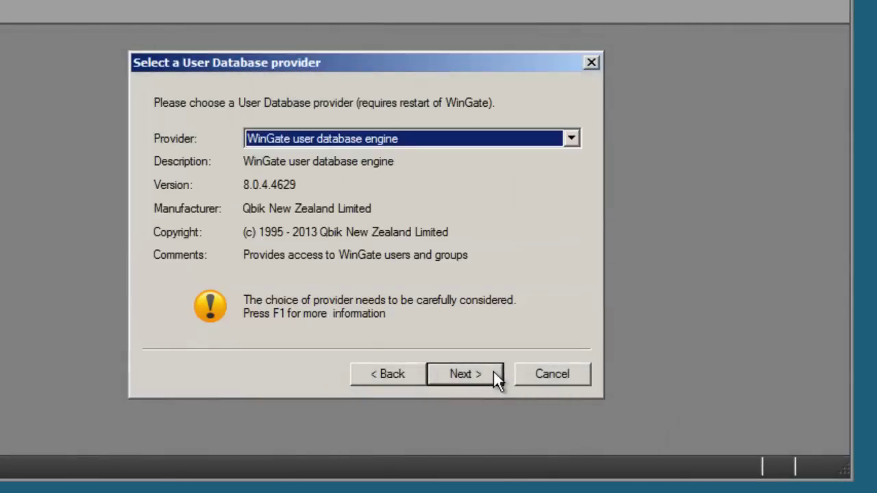
# - Confirm 'WinGate user database engine' as the provider and advance to the login details page
pyautogui.click(571, 140)
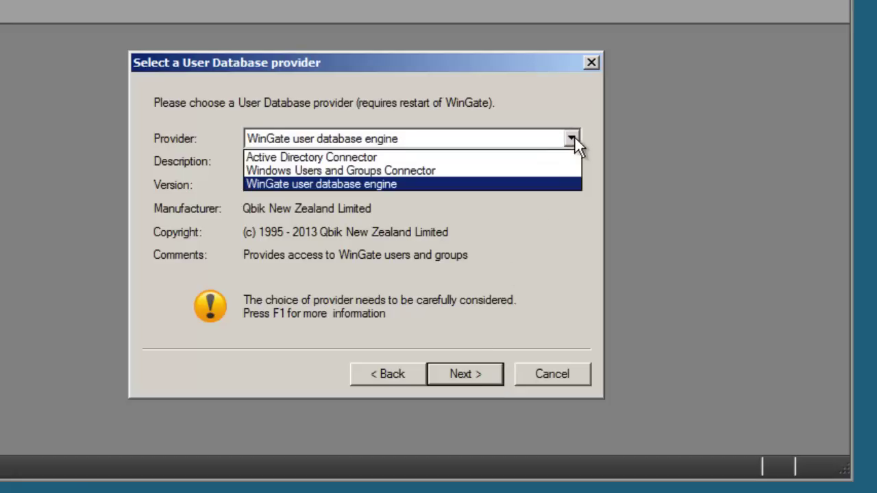
pyautogui.click(560, 184)
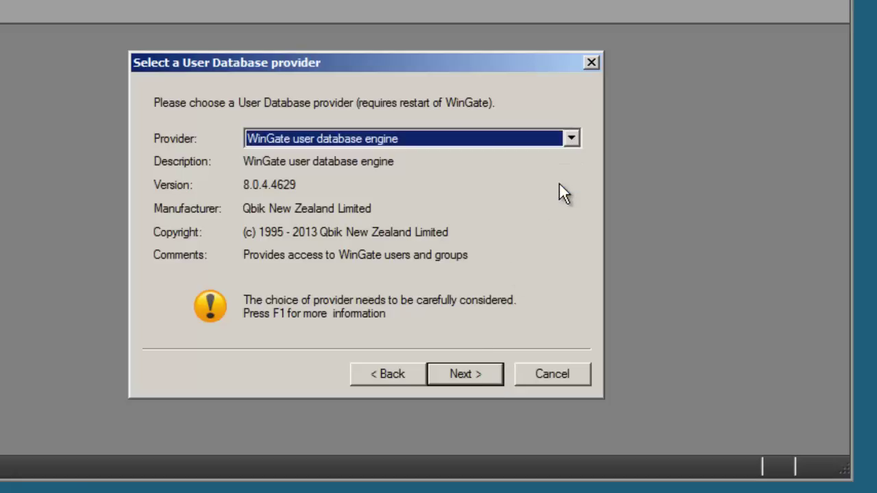
pyautogui.click(484, 369)
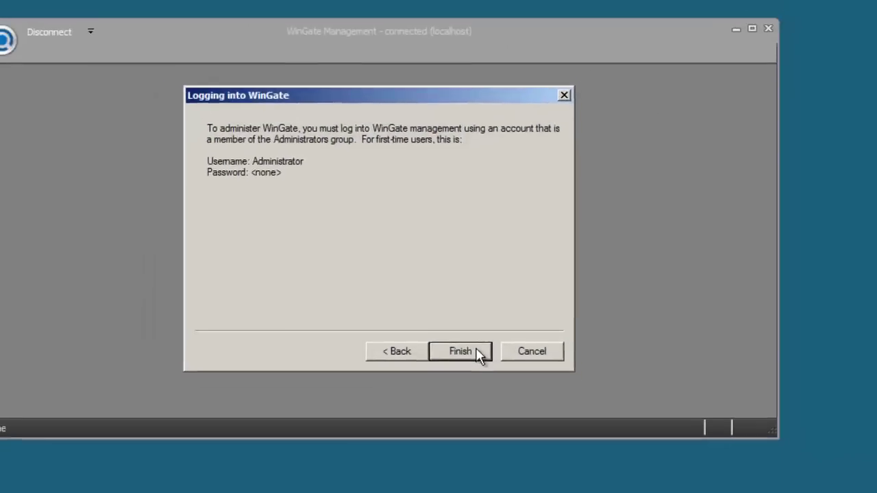
# - Finish the login wizard, log in as Administrator after the restart, and maximize the window
pyautogui.click(487, 377)
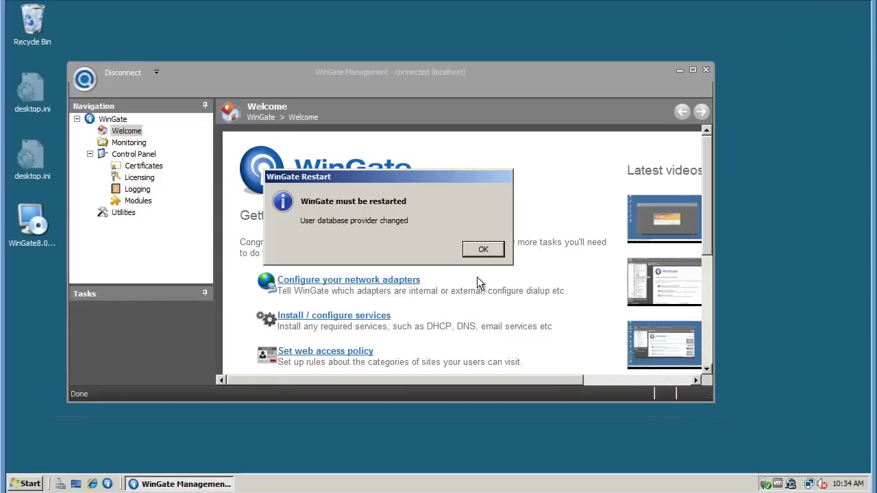
pyautogui.click(478, 249)
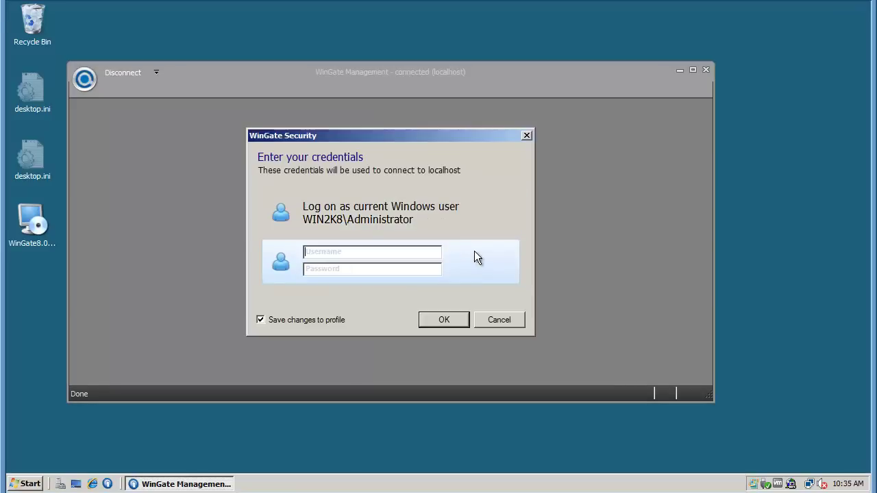
pyautogui.write('Administrator')
pyautogui.click(456, 323)
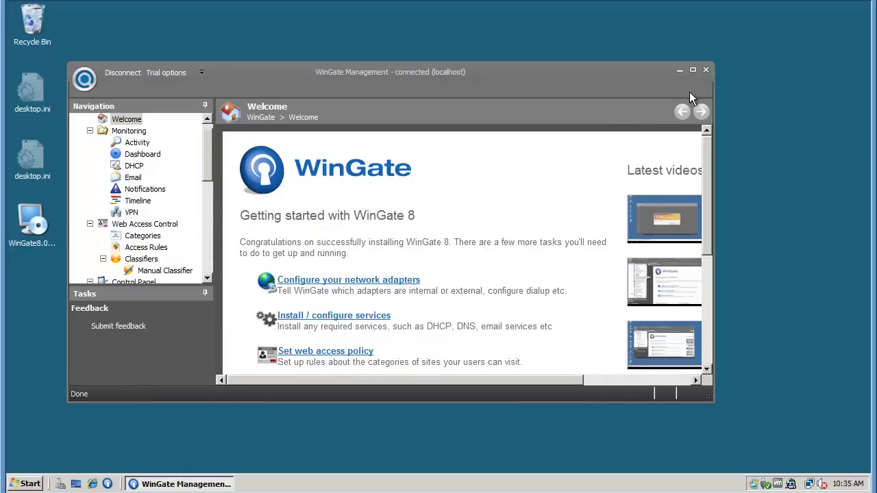
pyautogui.click(693, 69)
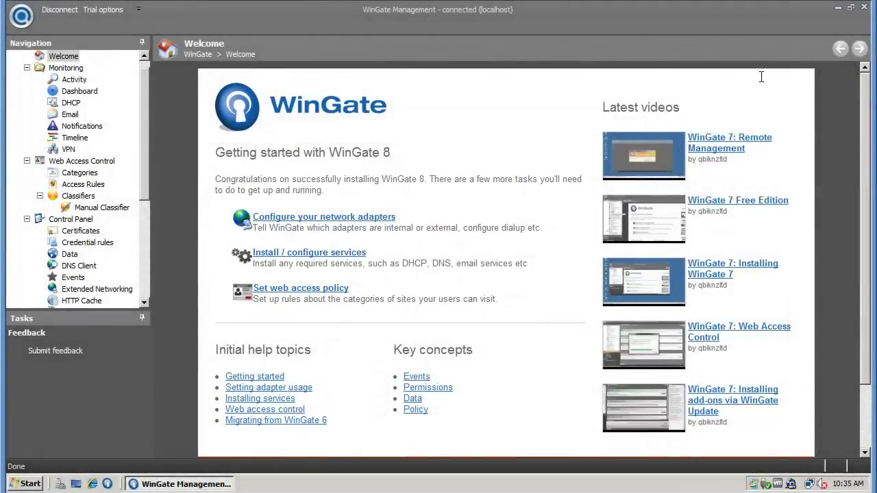
# - Set Local Area Connection's adapter type to 'An internal protected network'
pyautogui.click(386, 228)
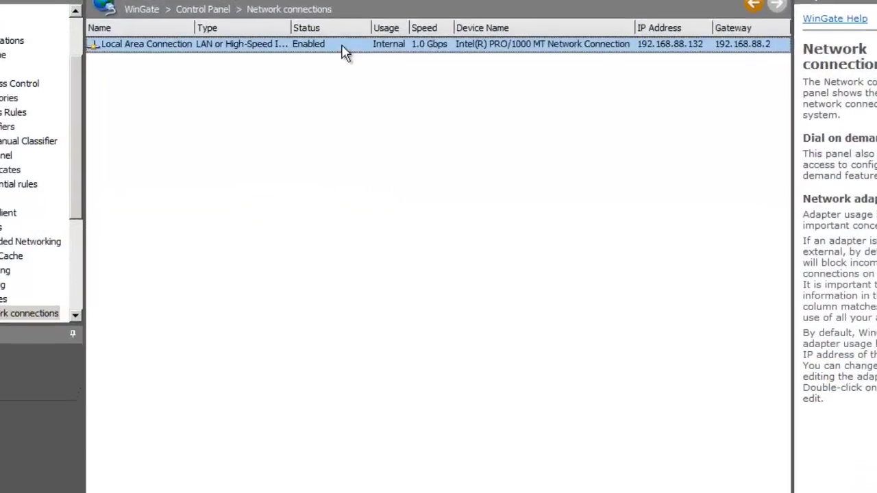
pyautogui.doubleClick(359, 83)
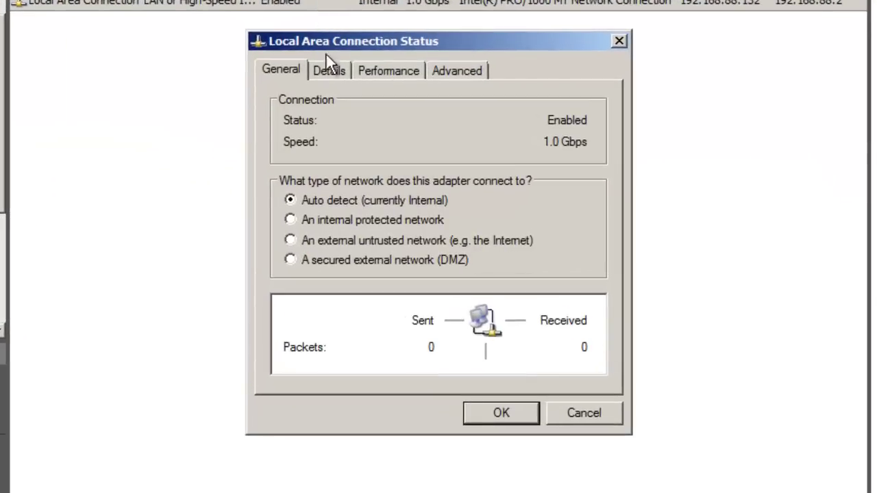
pyautogui.click(346, 219)
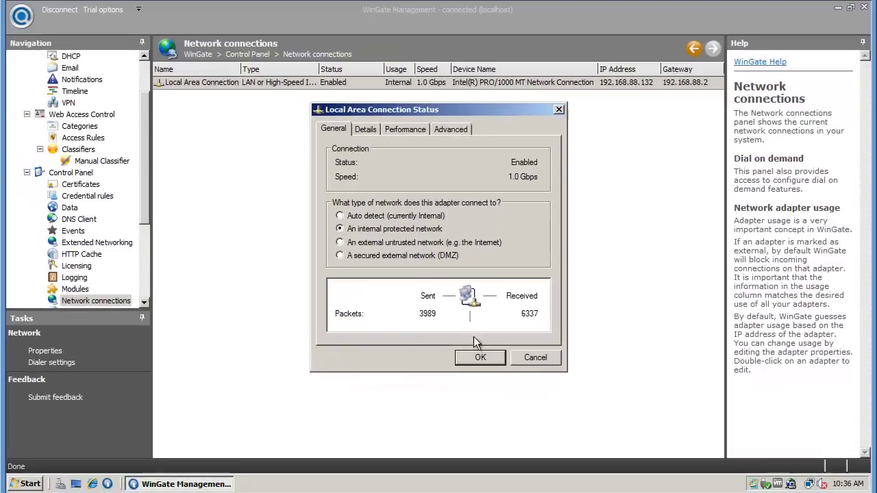
pyautogui.click(489, 355)
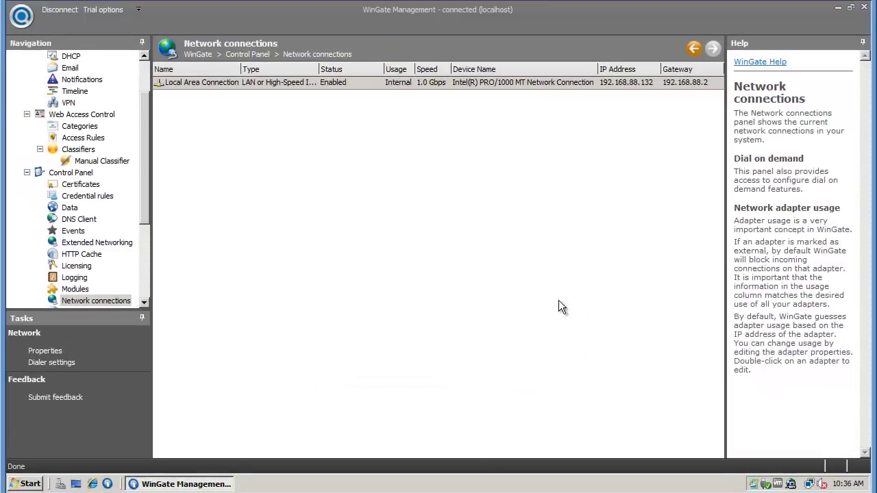
# - Return to the Welcome page and open the Install / configure services panel
pyautogui.click(693, 49)
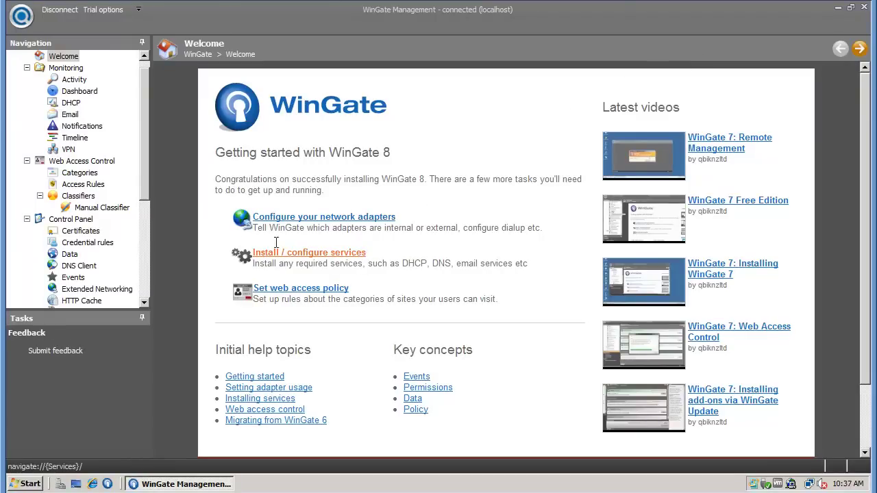
pyautogui.moveTo(146, 187); pyautogui.dragTo(146, 291)
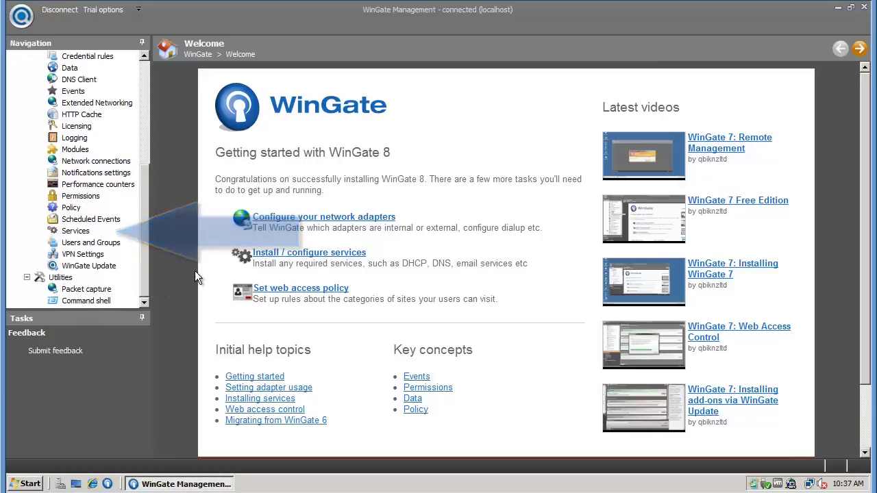
pyautogui.click(283, 254)
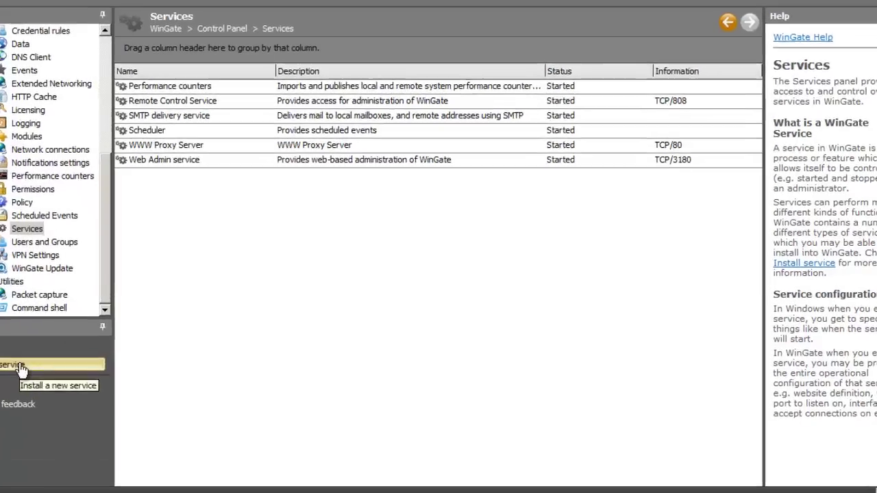
# - Install a new DHCP Service through the service installation wizard
pyautogui.click(65, 351)
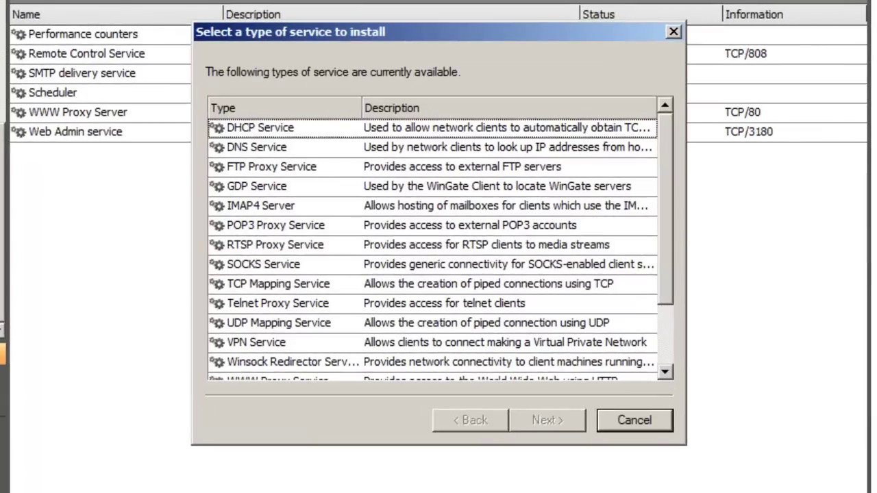
pyautogui.click(304, 127)
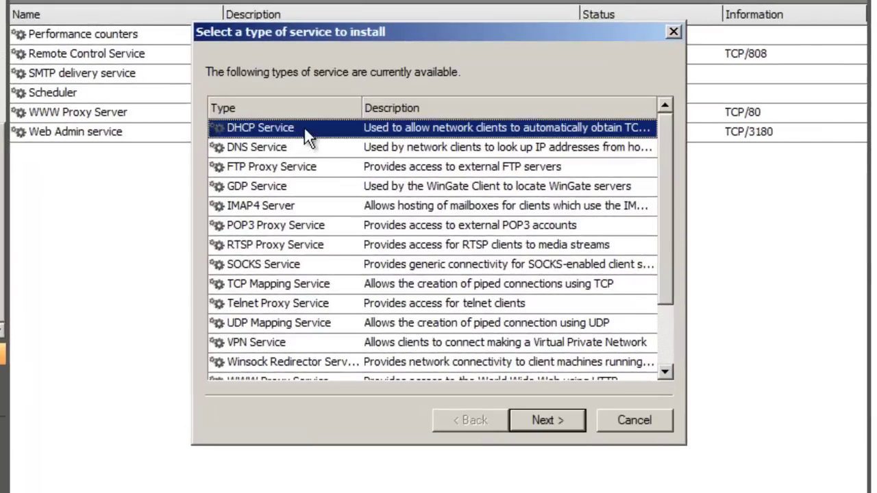
pyautogui.click(547, 420)
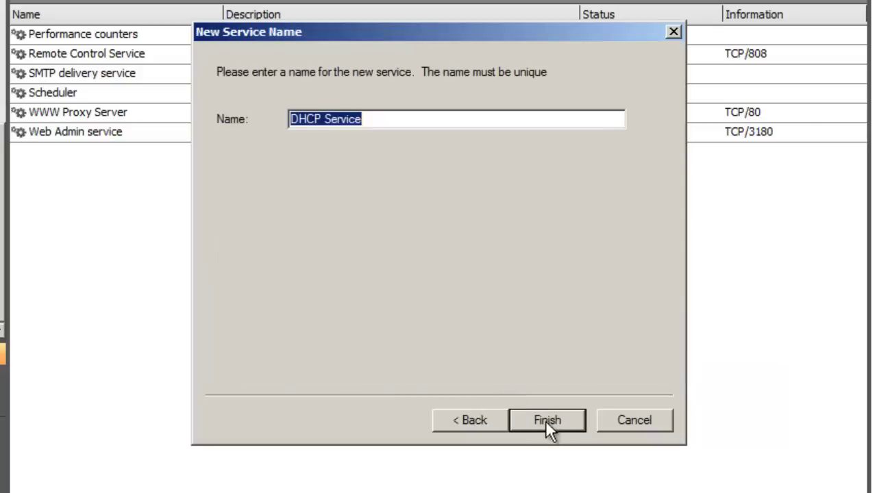
pyautogui.click(547, 421)
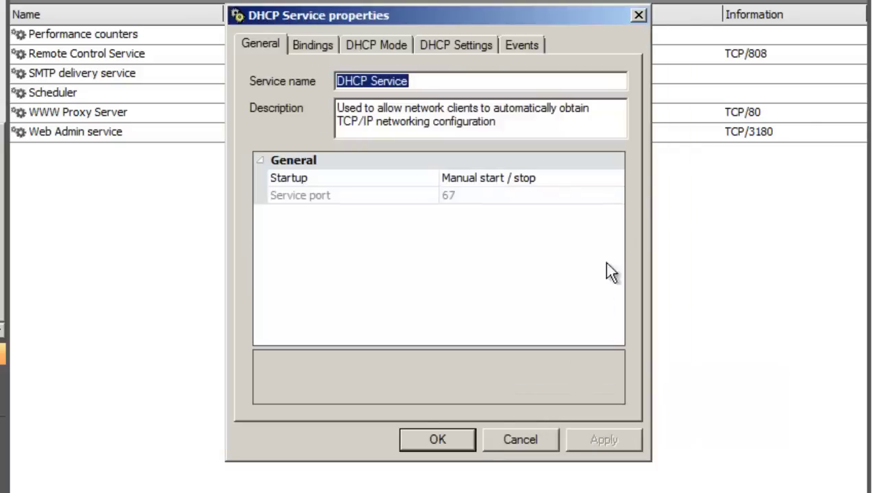
# - Set the DHCP Service to start automatically, apply, and review its Local Area Connection binding
pyautogui.click(618, 178)
pyautogui.click(617, 177)
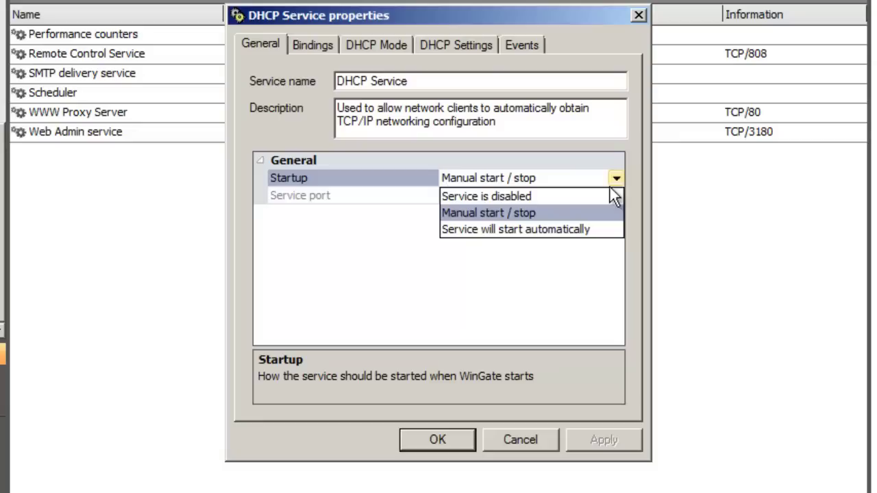
pyautogui.click(601, 230)
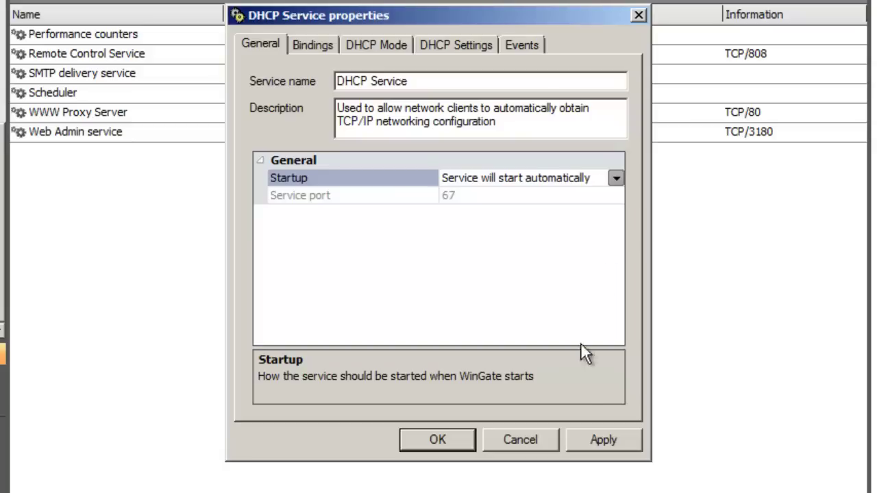
pyautogui.click(590, 438)
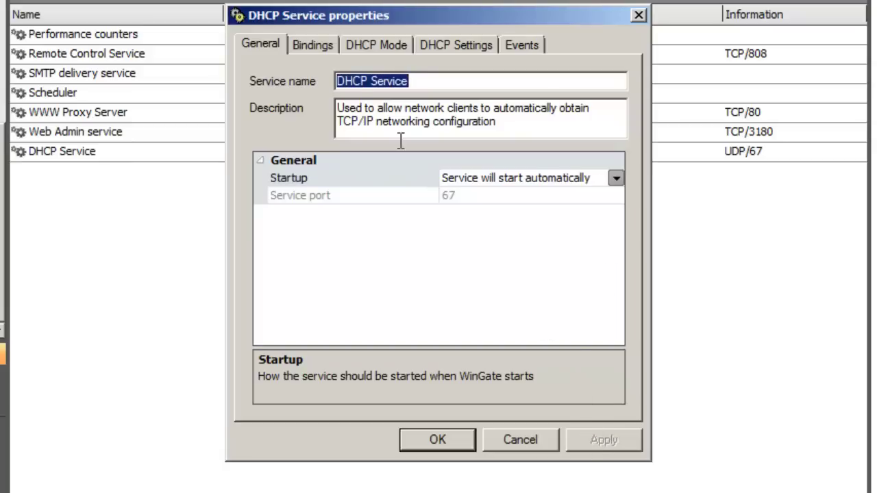
pyautogui.click(321, 50)
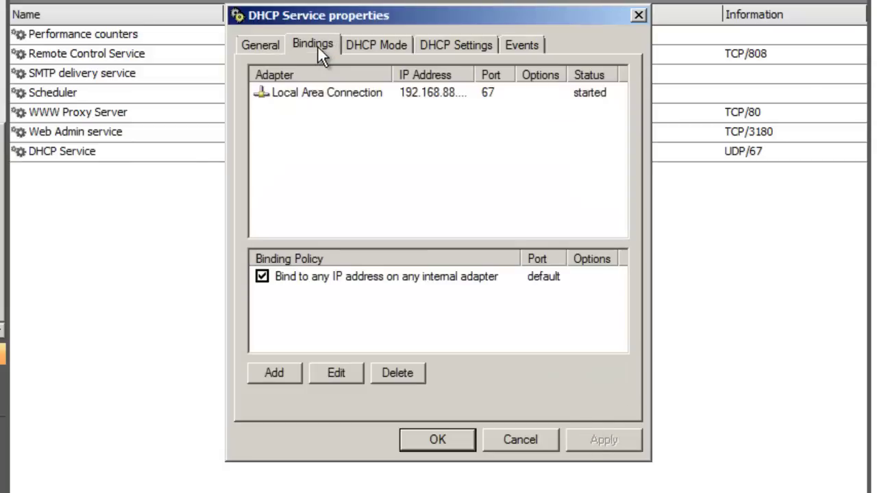
pyautogui.doubleClick(475, 75)
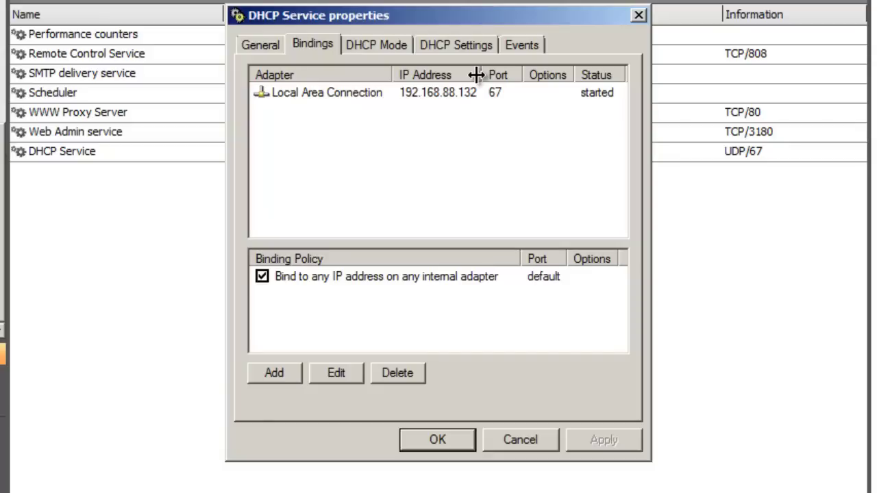
# - Add a DNS Service on UDP/53 with default settings, then show the Activity monitor
pyautogui.click(445, 442)
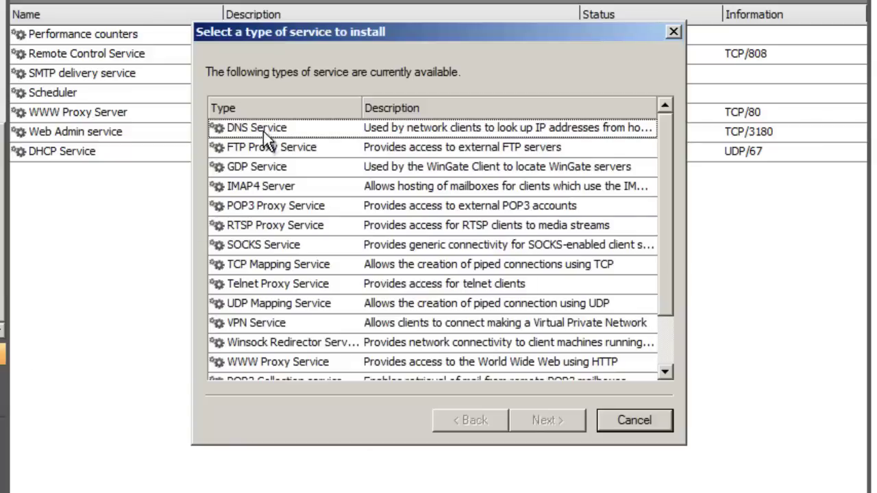
pyautogui.doubleClick(264, 129)
pyautogui.click(533, 420)
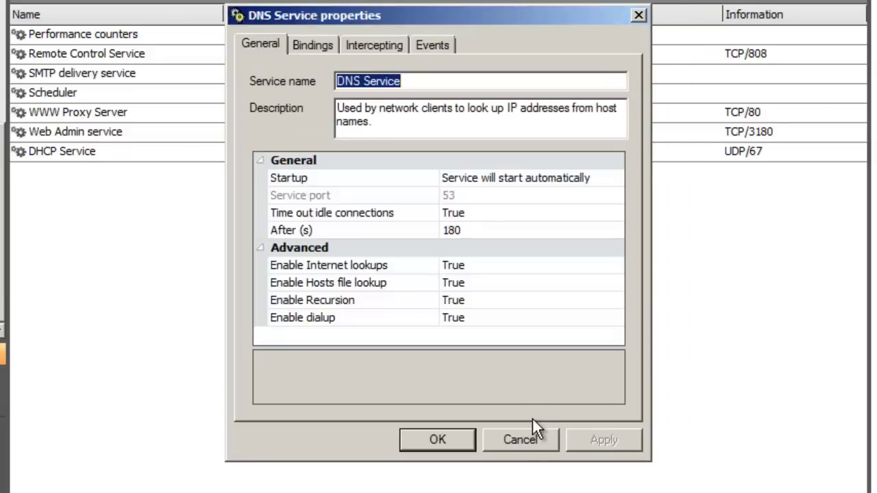
pyautogui.click(446, 439)
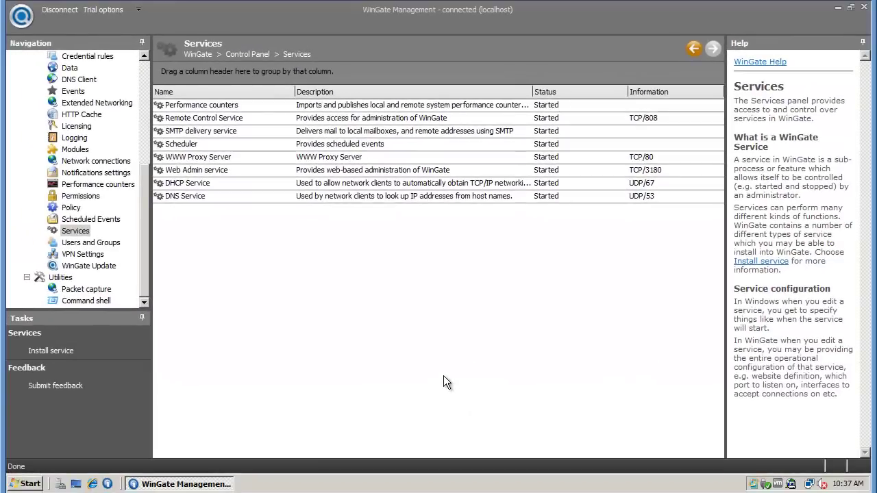
pyautogui.moveTo(144, 242); pyautogui.dragTo(152, 106)
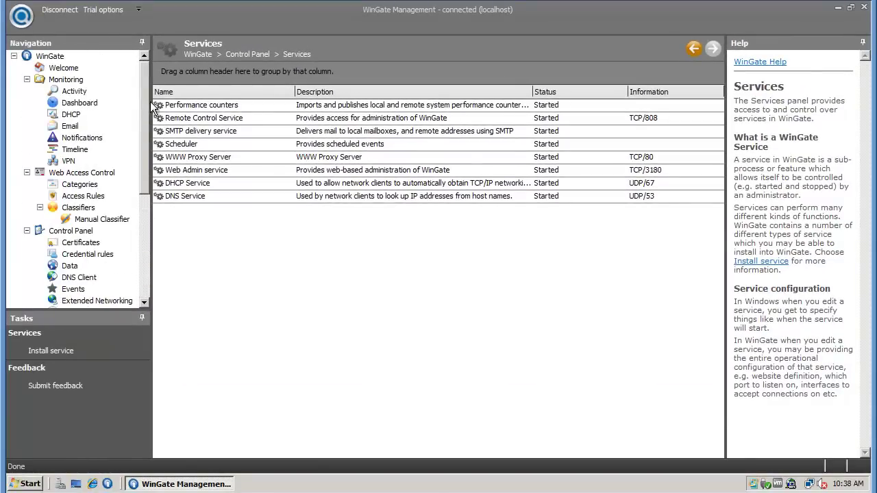
pyautogui.click(79, 94)
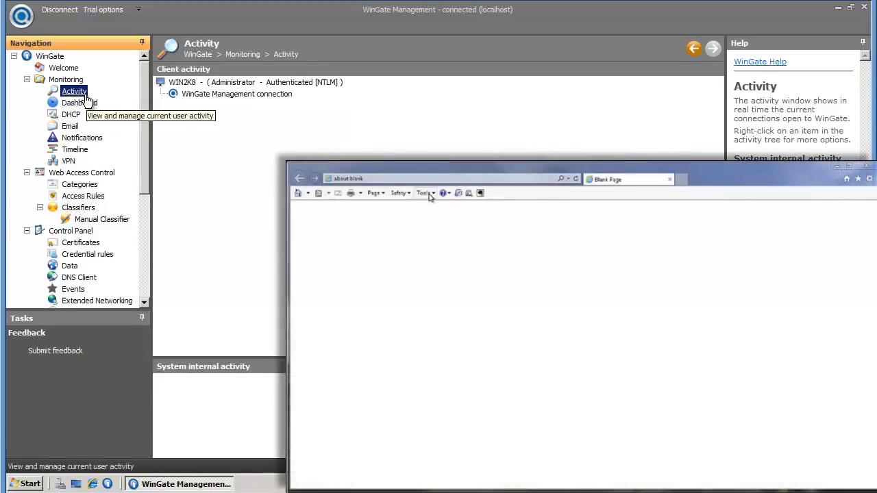
# - Enable Internet Explorer's LAN proxy server at 192.168.88.132, port 80
pyautogui.click(425, 194)
pyautogui.click(400, 399)
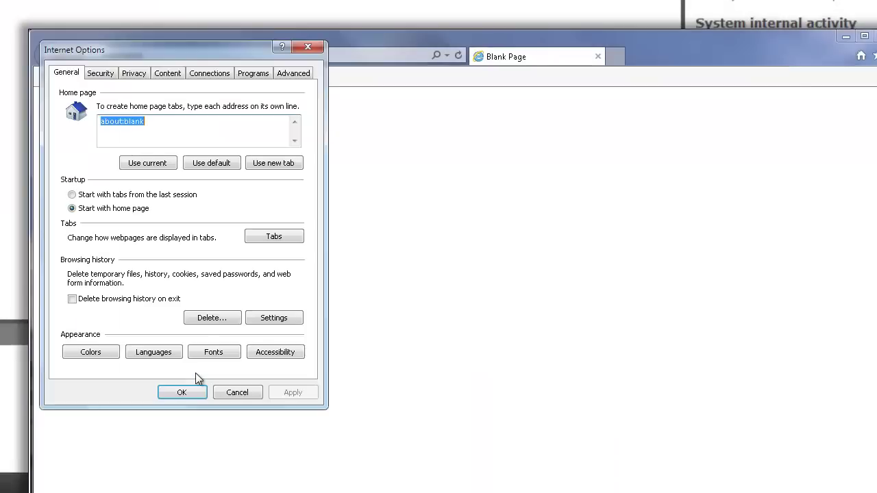
pyautogui.click(216, 76)
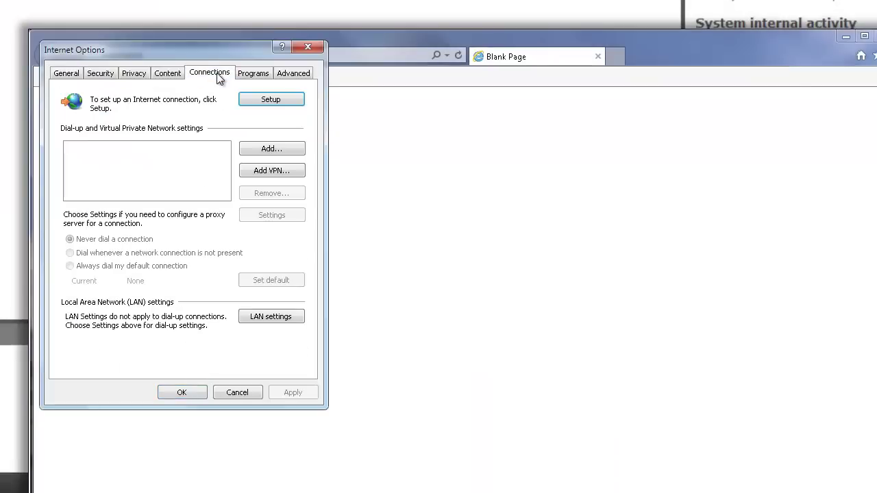
pyautogui.click(276, 317)
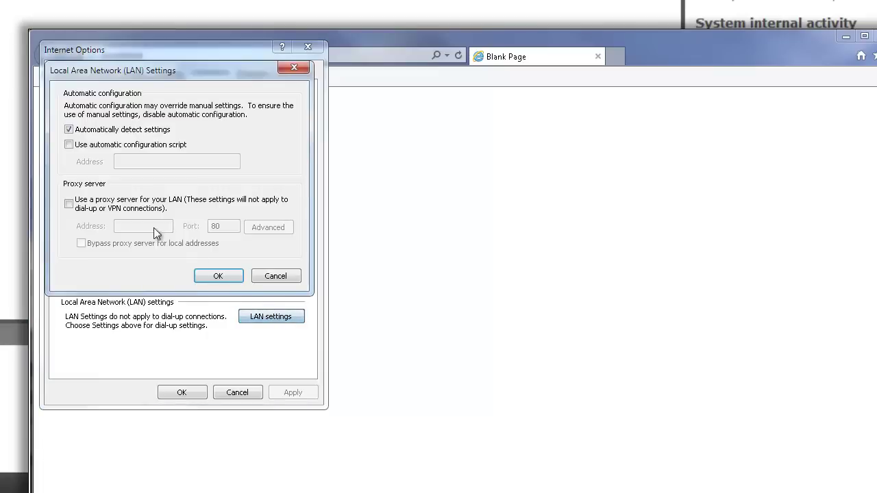
pyautogui.click(69, 204)
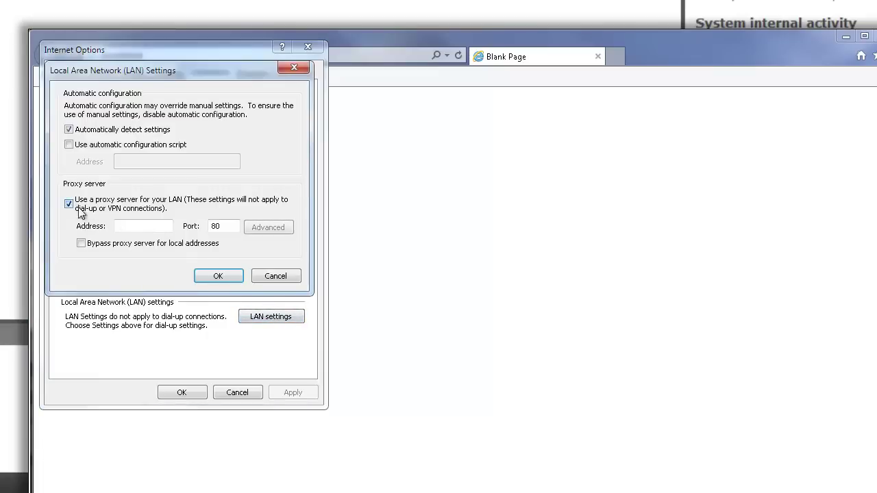
pyautogui.click(139, 228)
pyautogui.write('192.168.88.132')
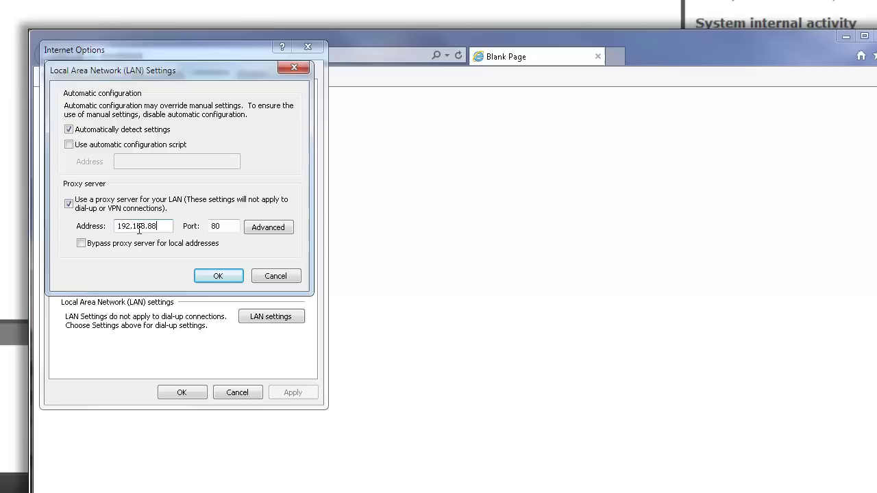
pyautogui.click(218, 276)
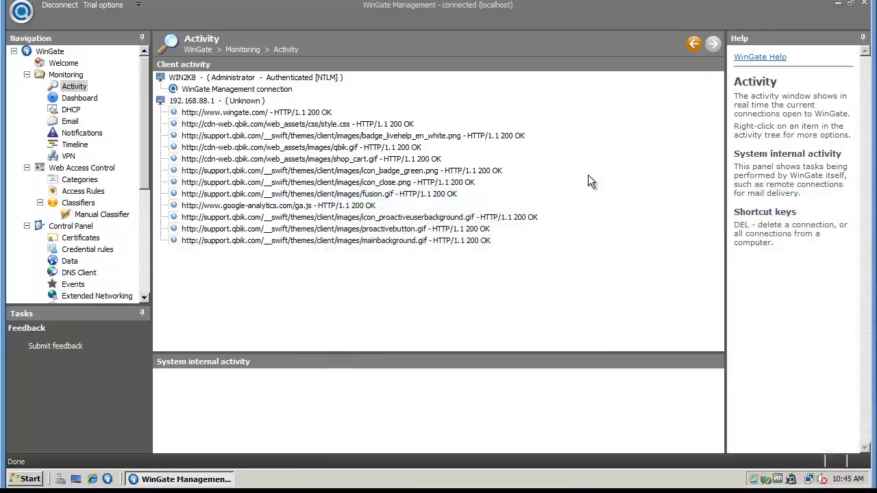
# - Return to WinGate Management's Welcome page after reviewing the proxied client requests
pyautogui.click(76, 65)
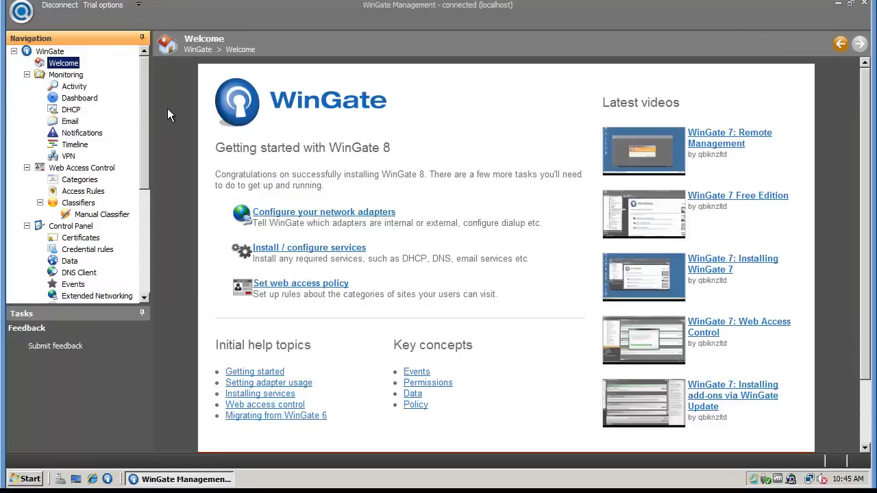